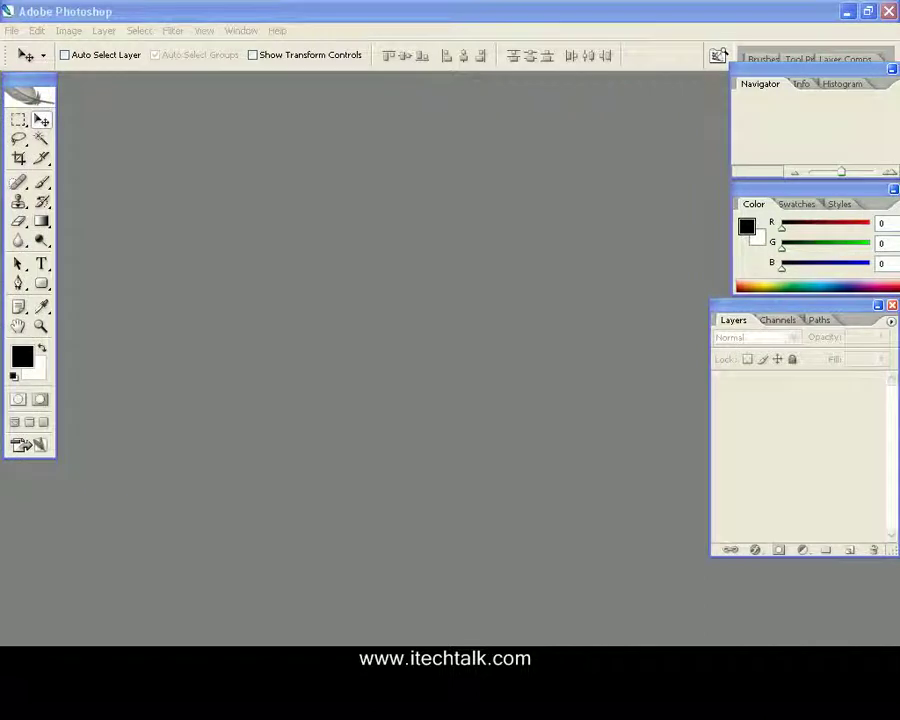
# - Start a new 400×200 px document with a white background from the File menu
pyautogui.click(11, 30)
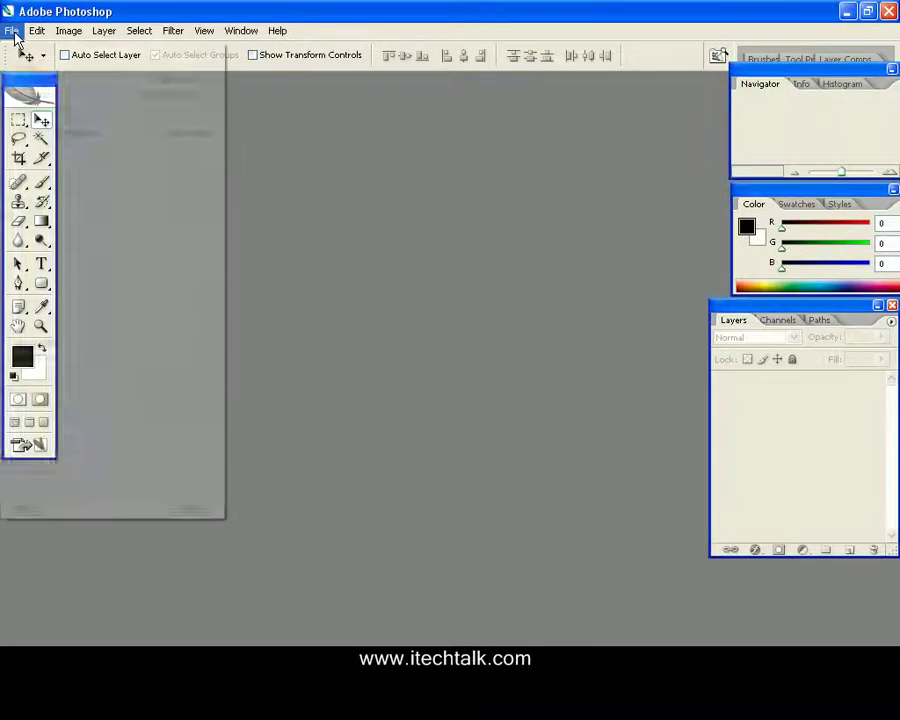
pyautogui.click(30, 50)
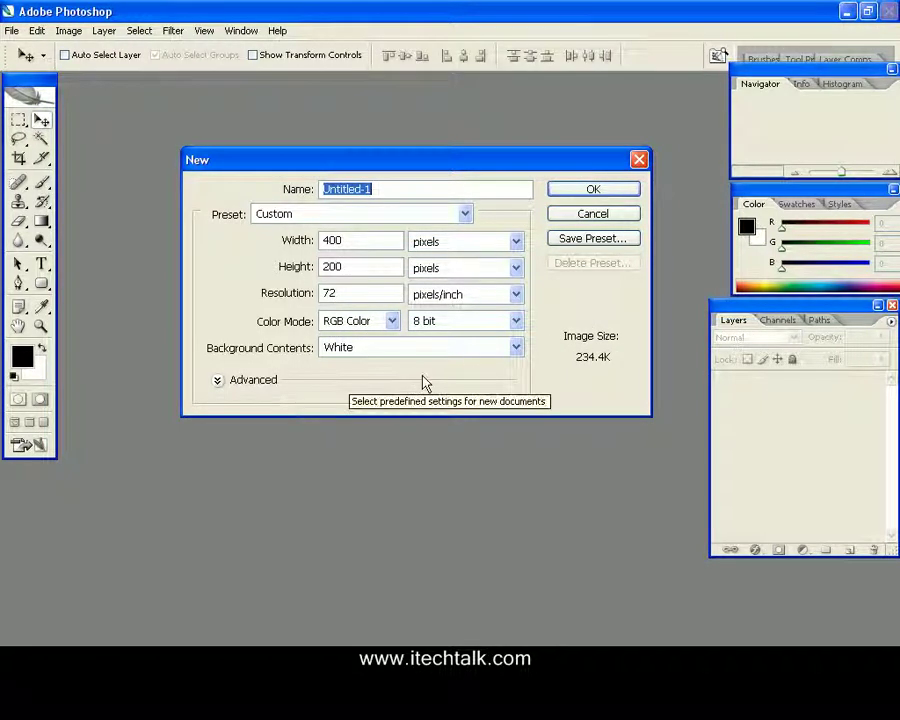
# - Create the Untitled-1 canvas, move the Layers panel aside and maximize the document window
pyautogui.click(611, 192)
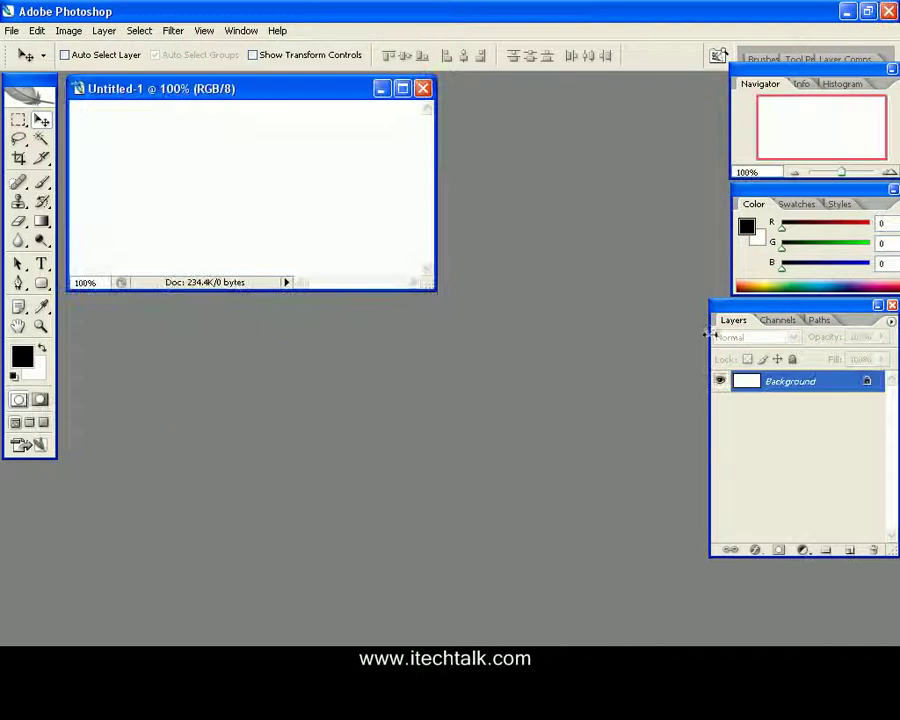
pyautogui.moveTo(739, 317); pyautogui.dragTo(653, 267)
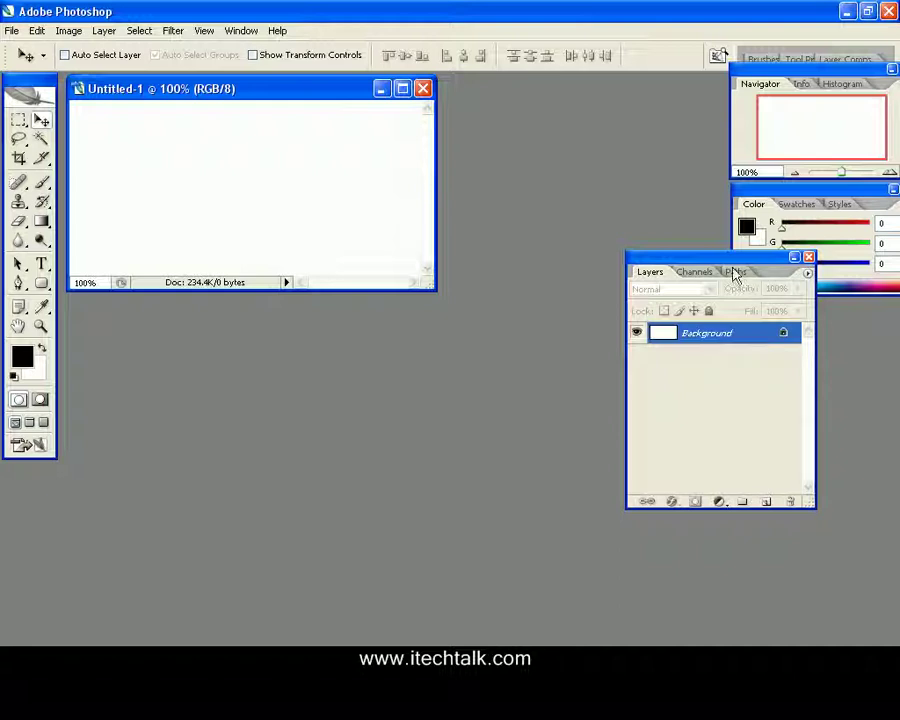
pyautogui.moveTo(735, 262); pyautogui.dragTo(801, 310)
pyautogui.moveTo(302, 95); pyautogui.dragTo(388, 252)
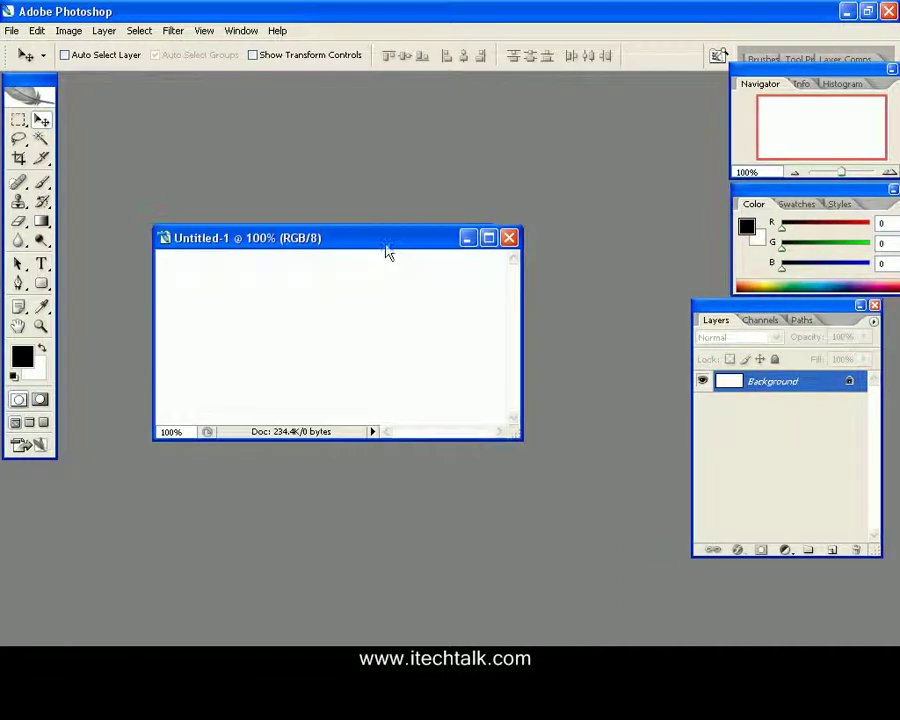
pyautogui.doubleClick(388, 238)
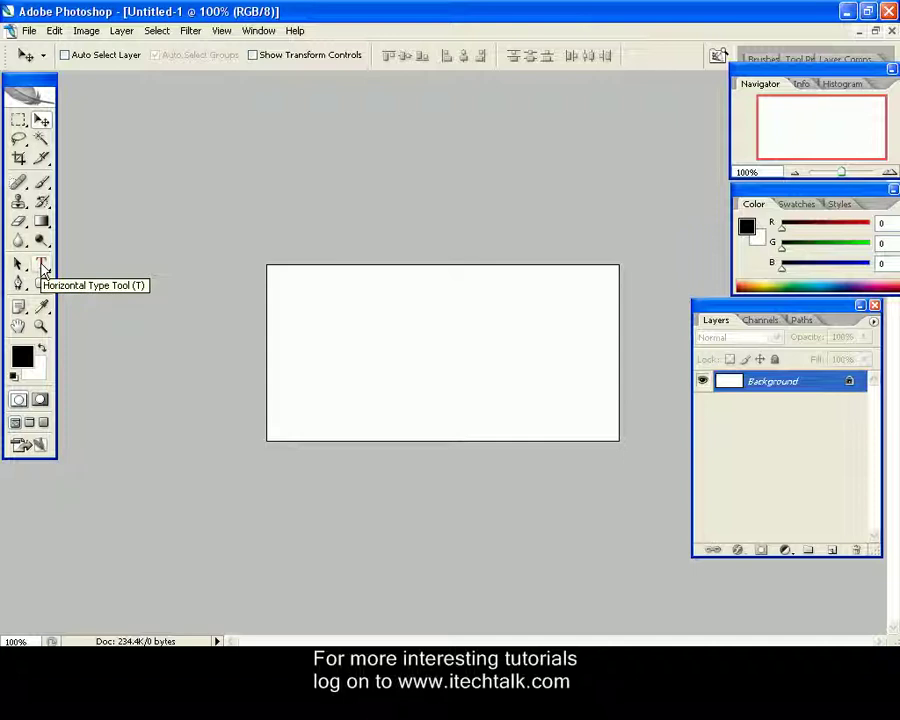
# - Pick the Horizontal Type Tool and set its text colour to grey 868583
pyautogui.click(42, 266)
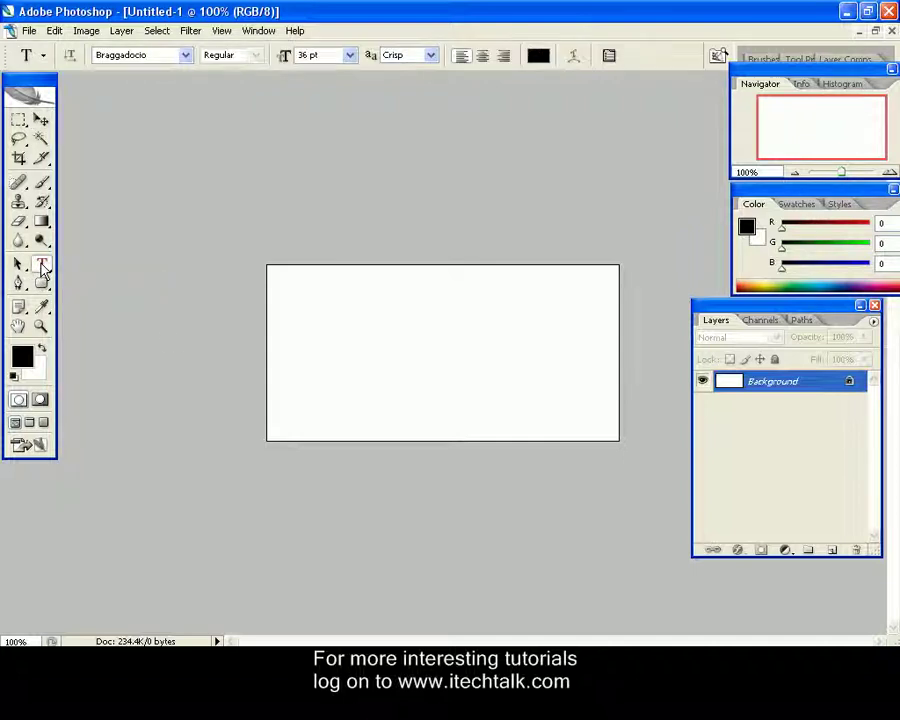
pyautogui.click(538, 56)
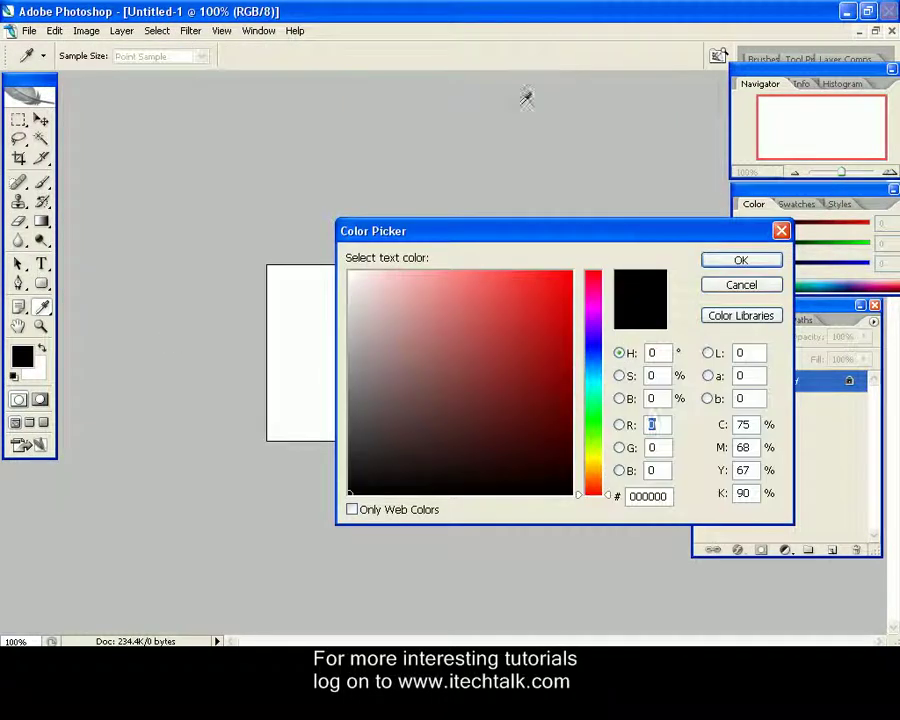
pyautogui.doubleClick(655, 496)
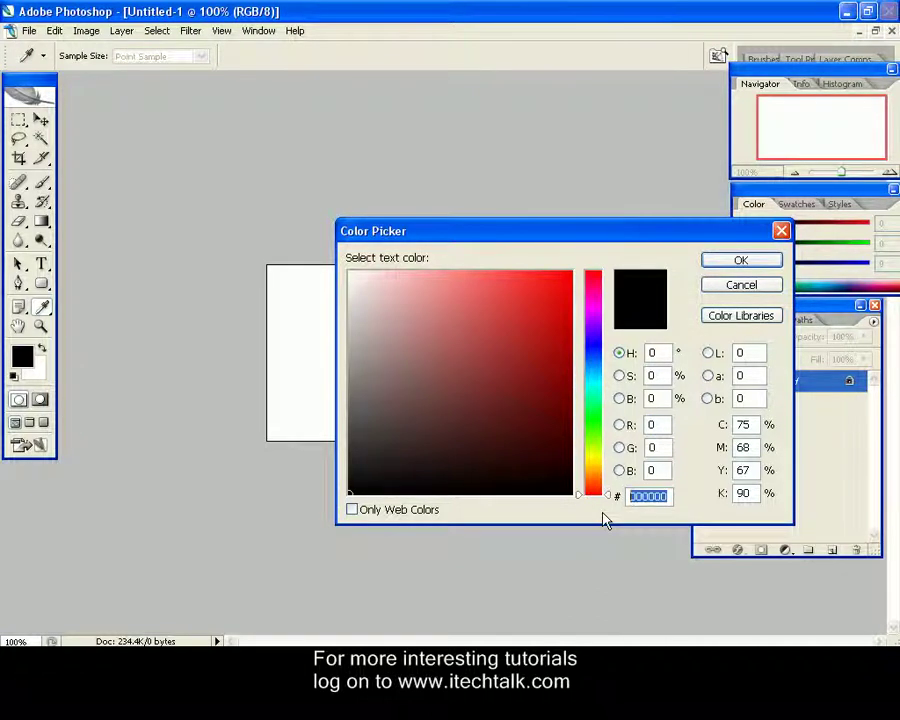
pyautogui.write('868')
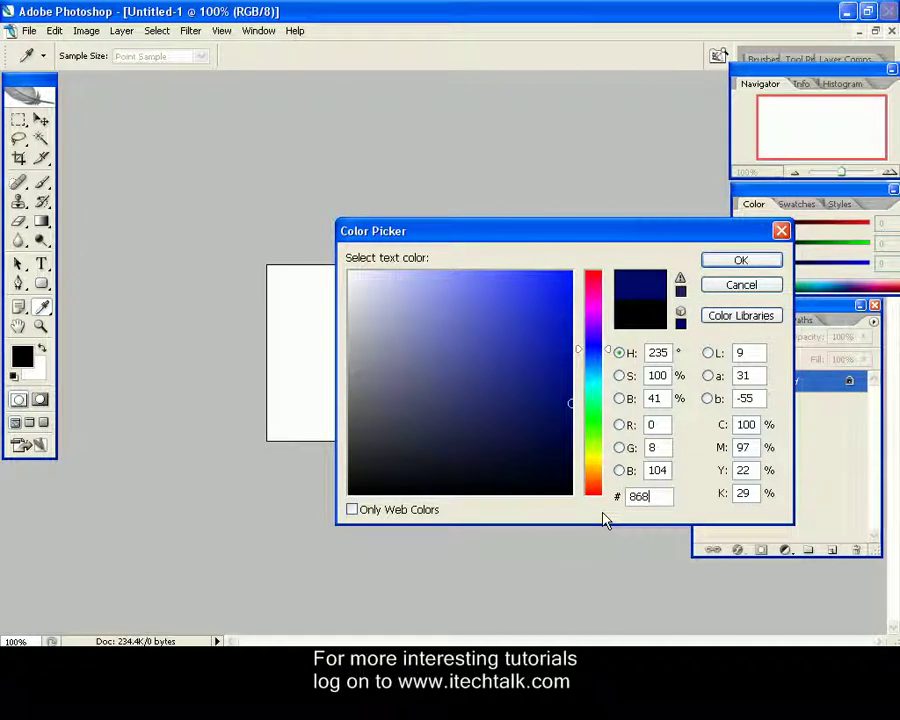
pyautogui.write('583')
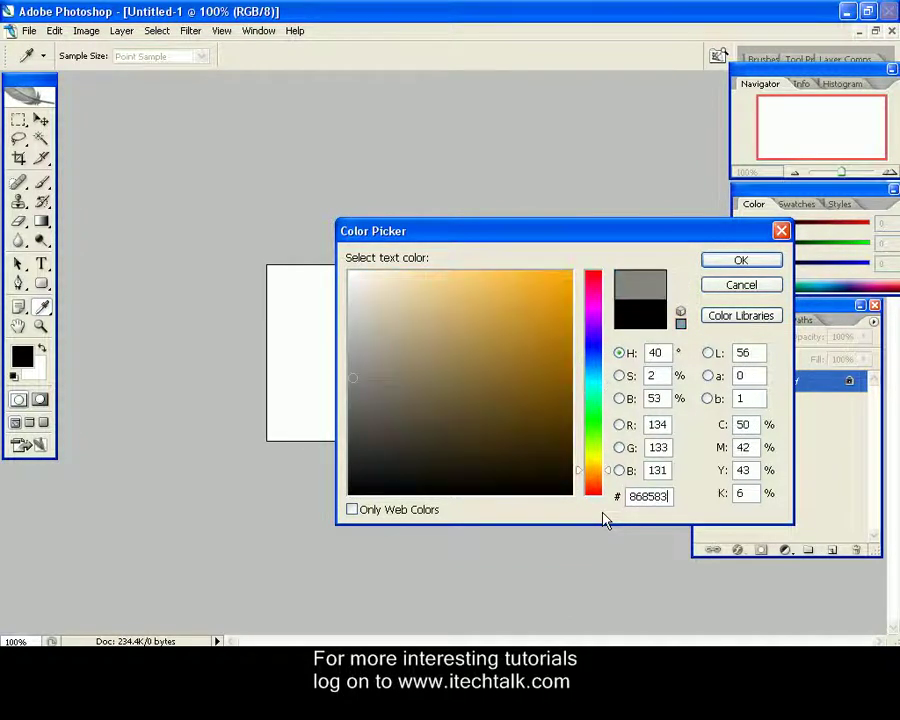
pyautogui.moveTo(632, 231); pyautogui.dragTo(557, 175)
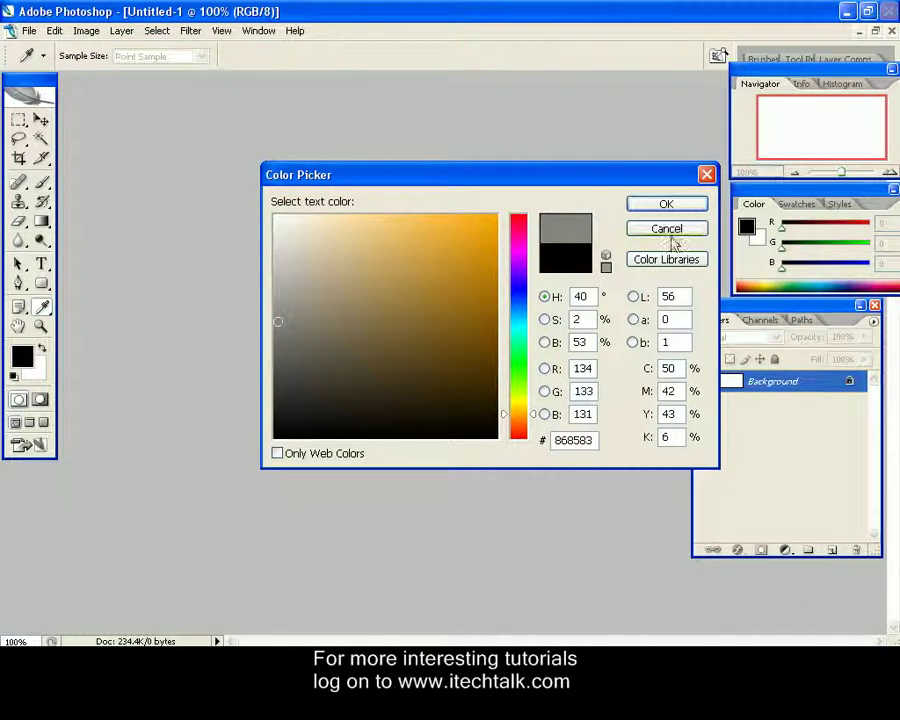
pyautogui.click(668, 205)
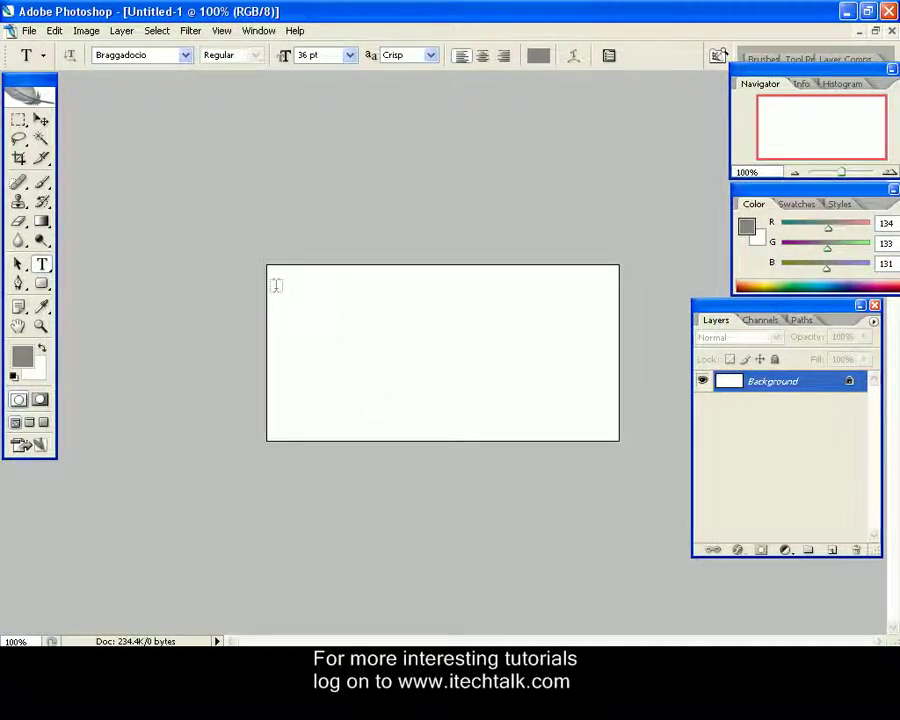
# - Draw a text box at the canvas's upper left with Smooth anti-aliasing
pyautogui.moveTo(277, 288); pyautogui.dragTo(611, 418)
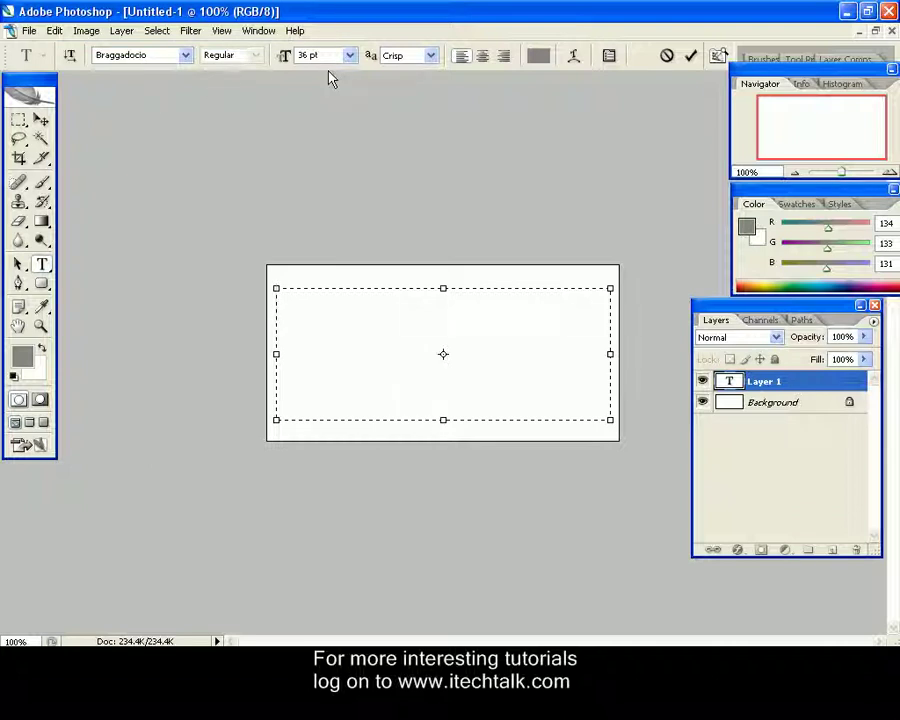
pyautogui.click(430, 55)
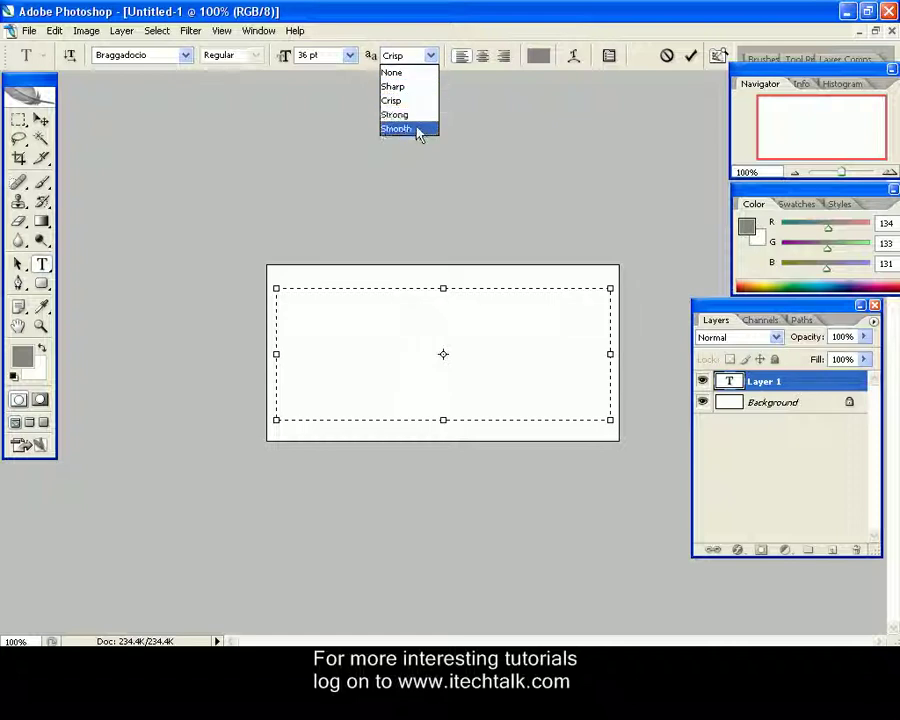
pyautogui.click(416, 129)
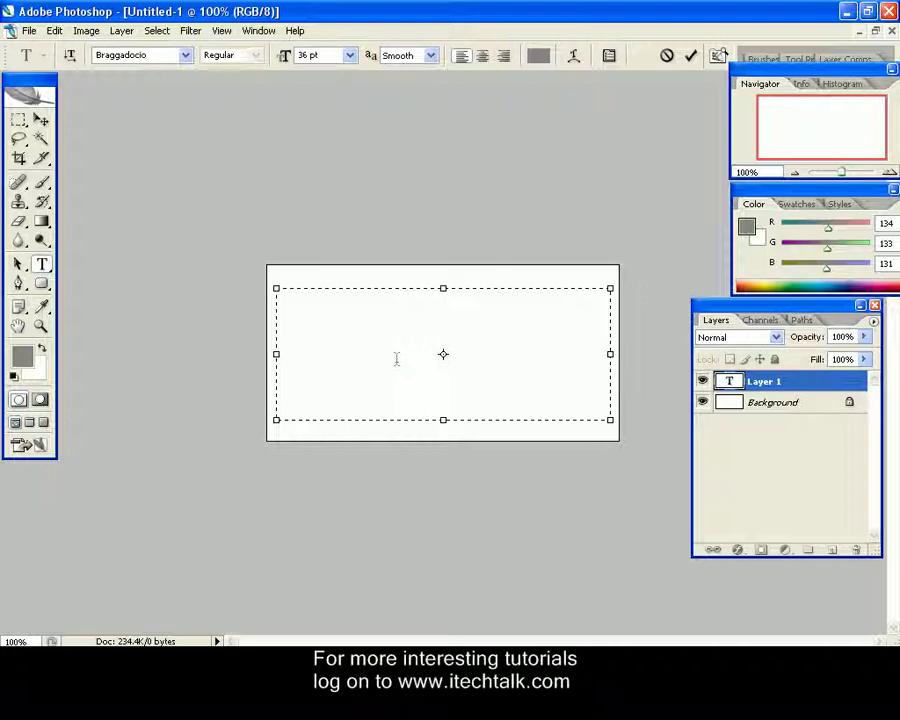
# - Type ITECHTALK, trim the text box to fit the word, and commit it
pyautogui.write('ITEC')
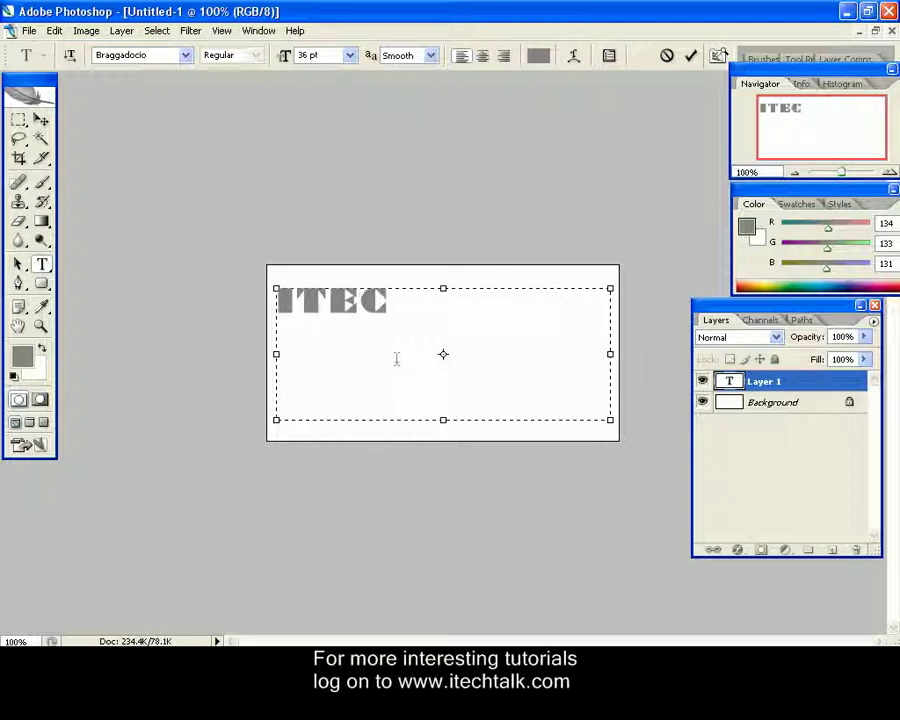
pyautogui.write('HTALK')
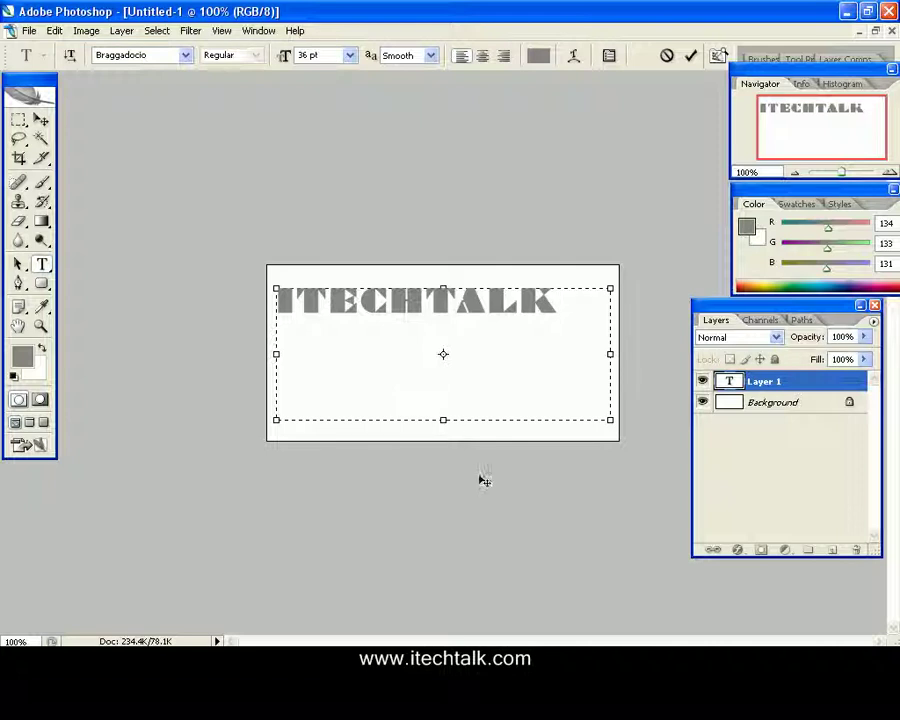
pyautogui.moveTo(443, 420); pyautogui.dragTo(445, 315)
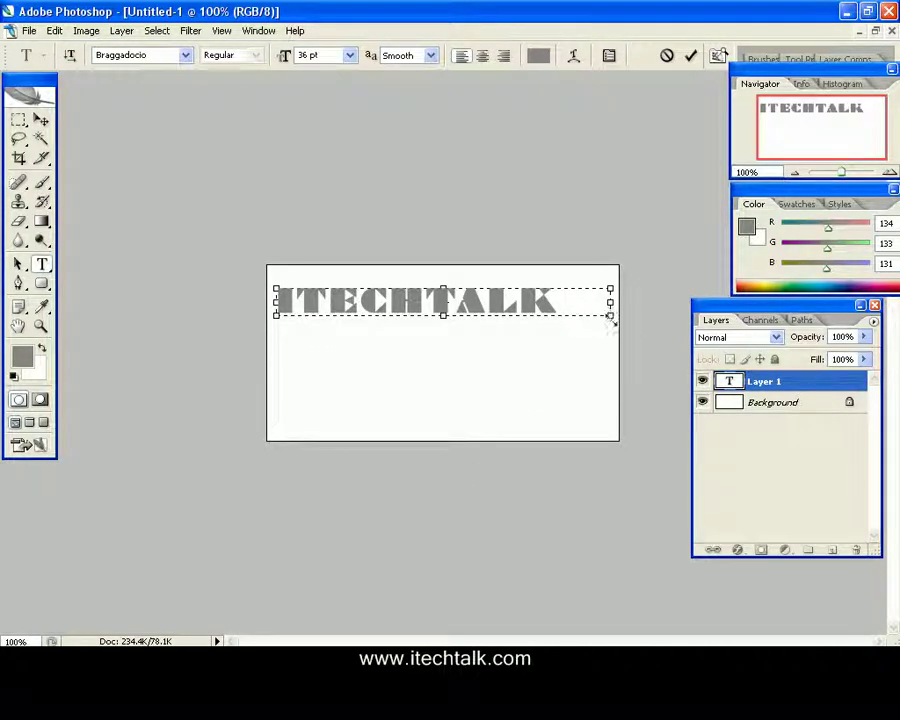
pyautogui.moveTo(612, 317); pyautogui.dragTo(566, 315)
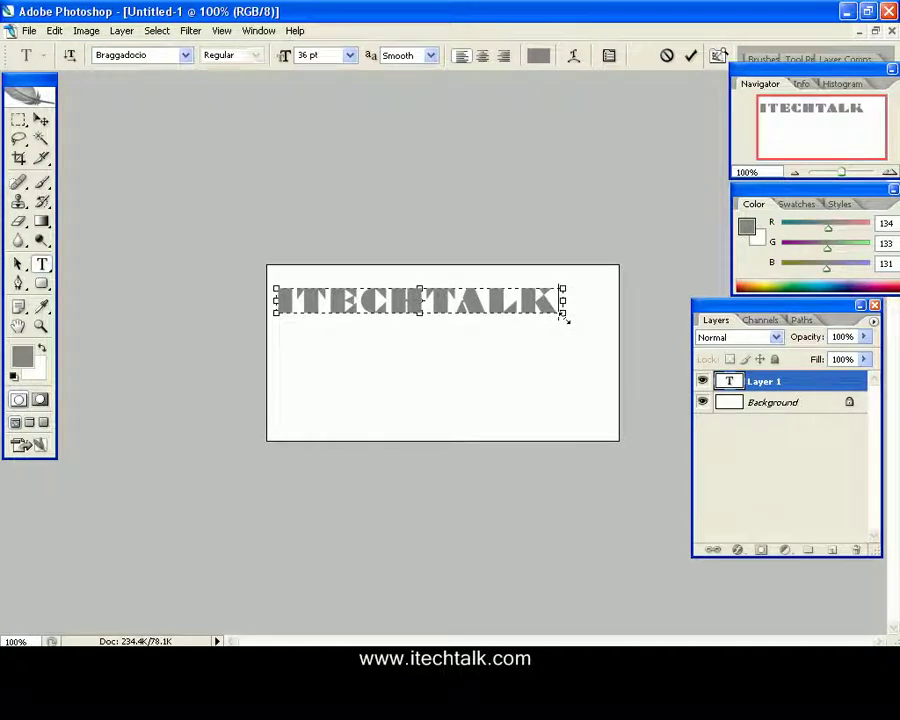
pyautogui.click(41, 119)
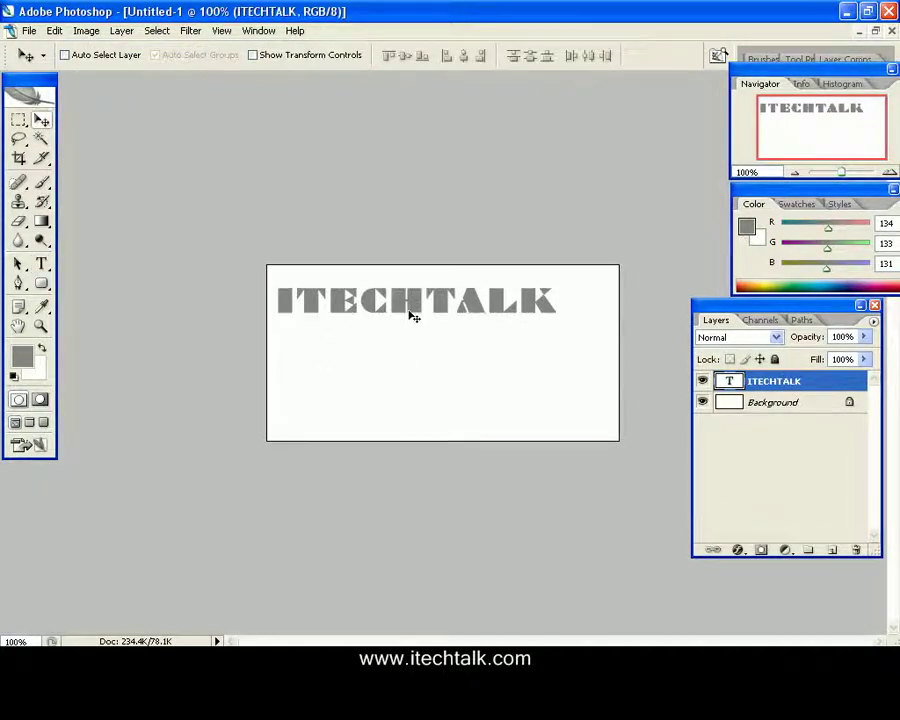
# - Free-transform ITECHTALK to about 290% height and 122% width, spanning the canvas
pyautogui.moveTo(413, 316); pyautogui.dragTo(427, 341)
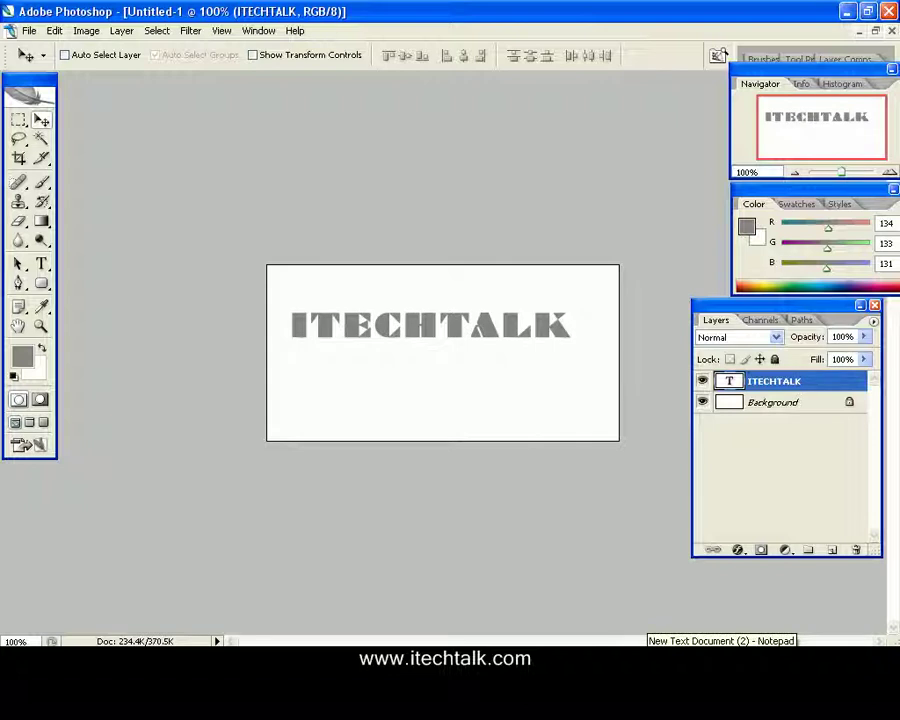
pyautogui.hotkey('ctrl', 't')
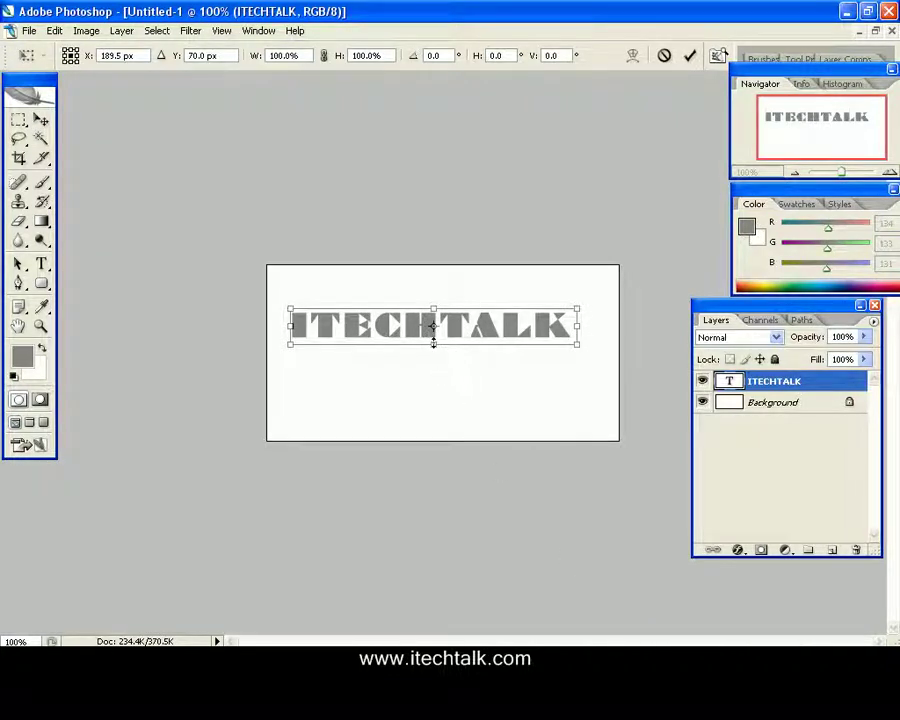
pyautogui.moveTo(433, 343); pyautogui.dragTo(433, 388)
pyautogui.moveTo(433, 308); pyautogui.dragTo(433, 288)
pyautogui.moveTo(575, 340); pyautogui.dragTo(613, 336)
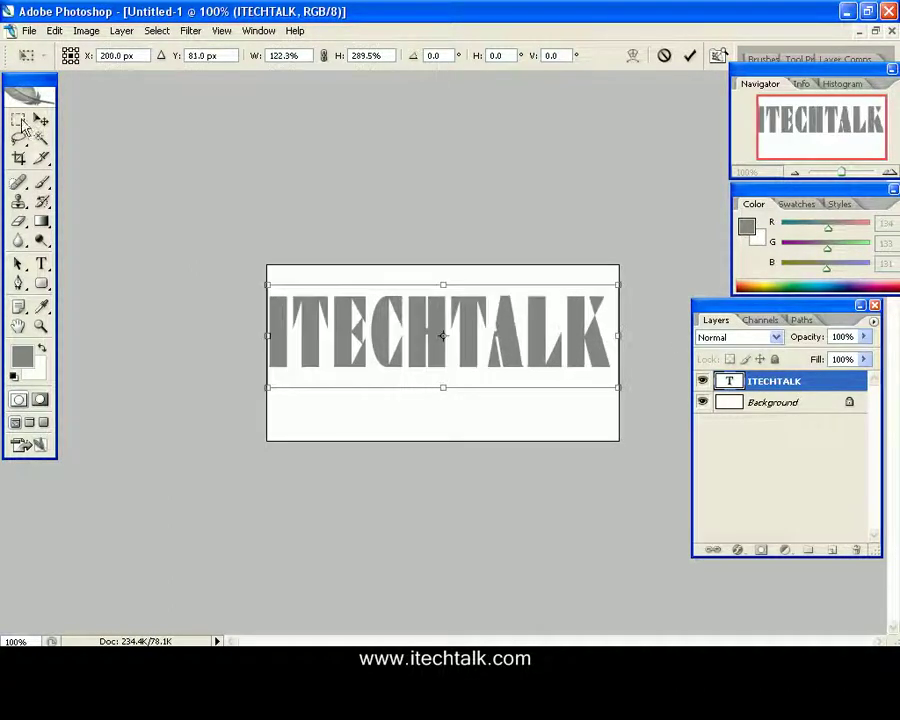
pyautogui.press('v')
pyautogui.press('Return')
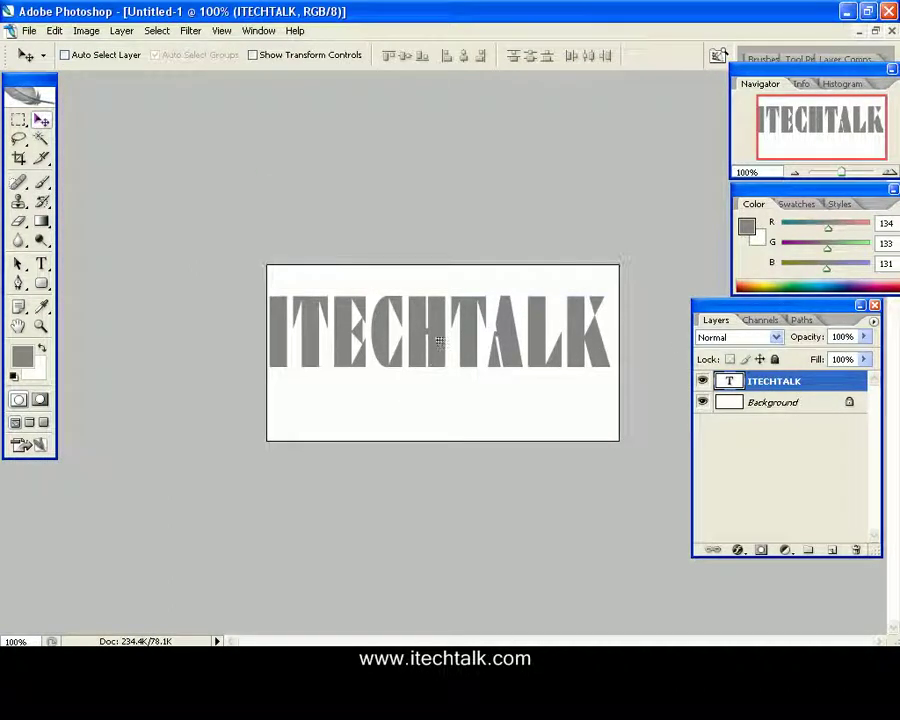
# - Nudge the stretched text into place and rasterize the ITECHTALK type layer
pyautogui.moveTo(432, 343); pyautogui.dragTo(442, 349)
pyautogui.press('Left')
pyautogui.press('Left')
pyautogui.press('Left')
pyautogui.press('Left')
pyautogui.press('Left')
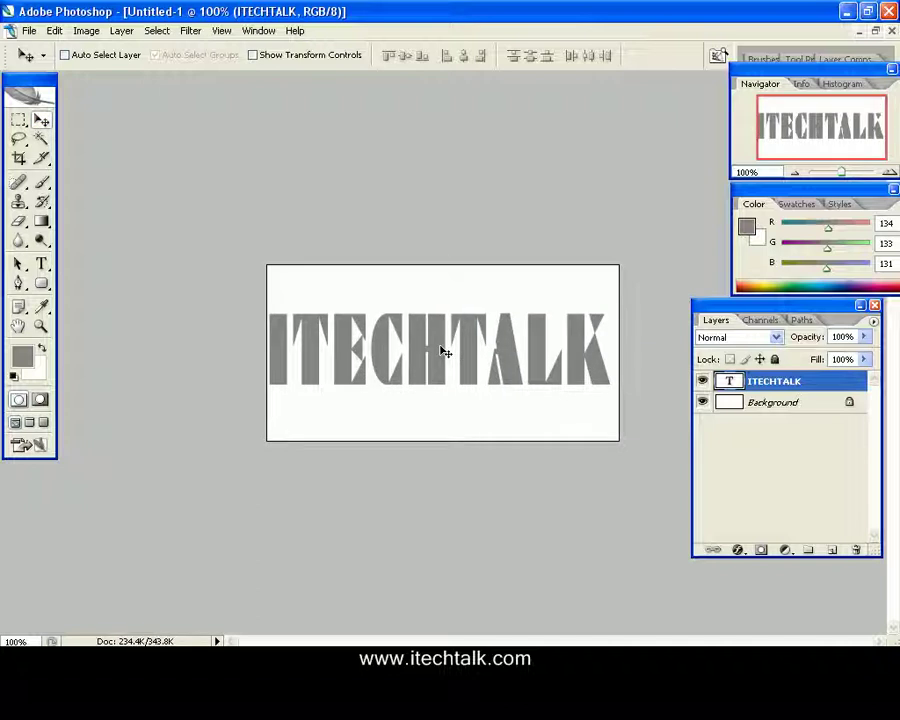
pyautogui.rightClick(849, 384)
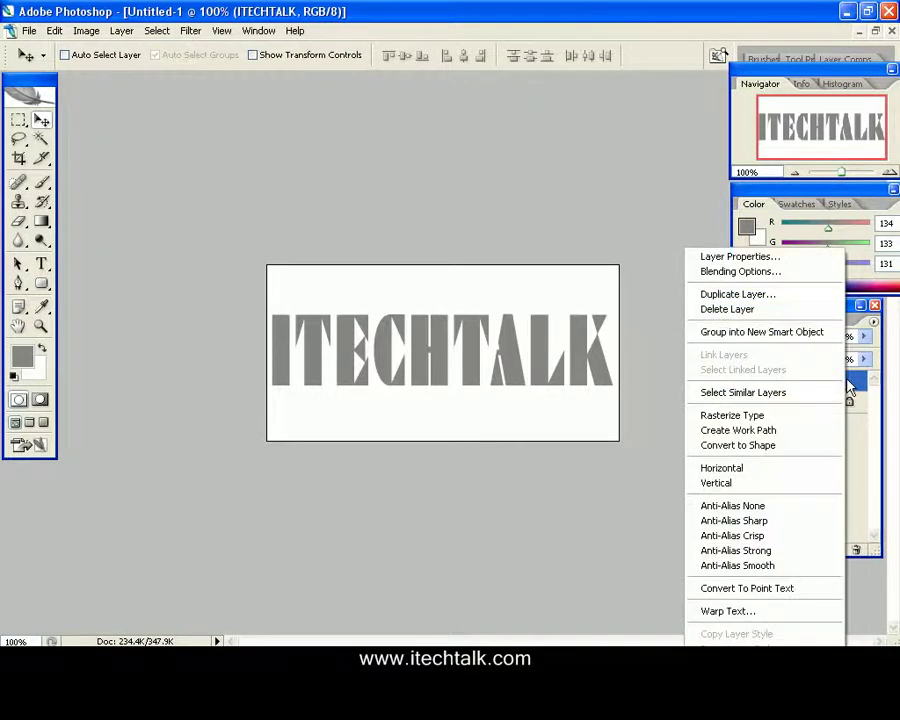
pyautogui.click(755, 418)
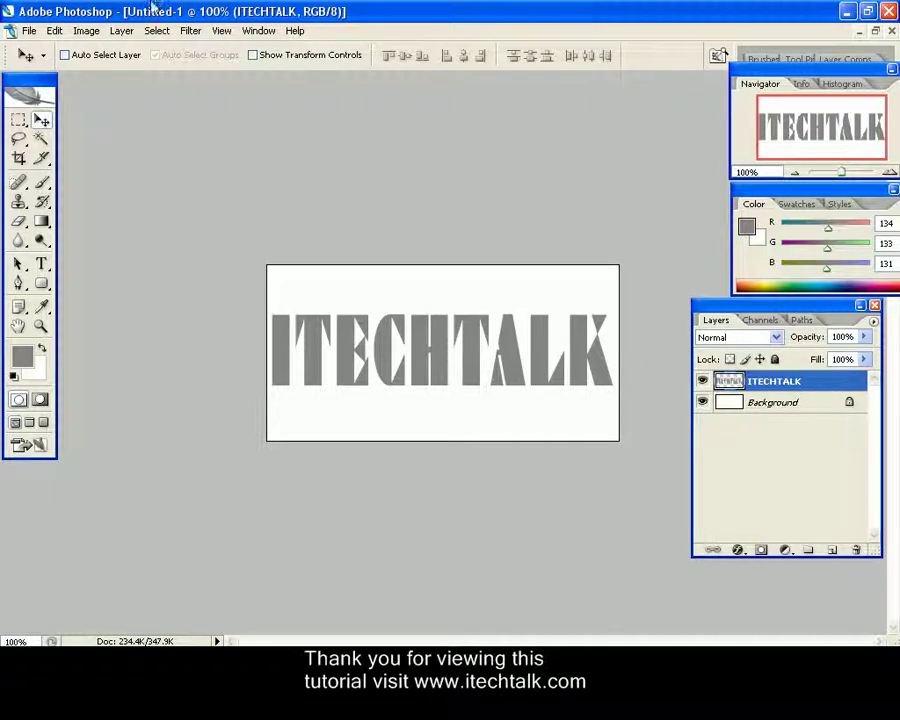
# - Apply Filter > Noise > Add Noise at 17%, Gaussian, monochromatic to ITECHTALK
pyautogui.click(190, 31)
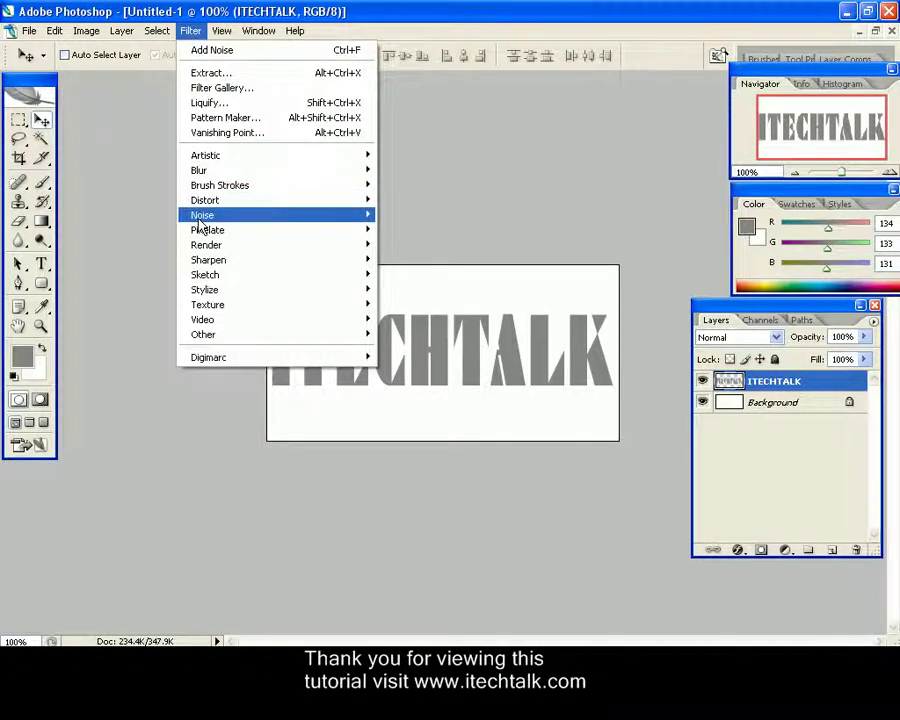
pyautogui.moveTo(208, 222)
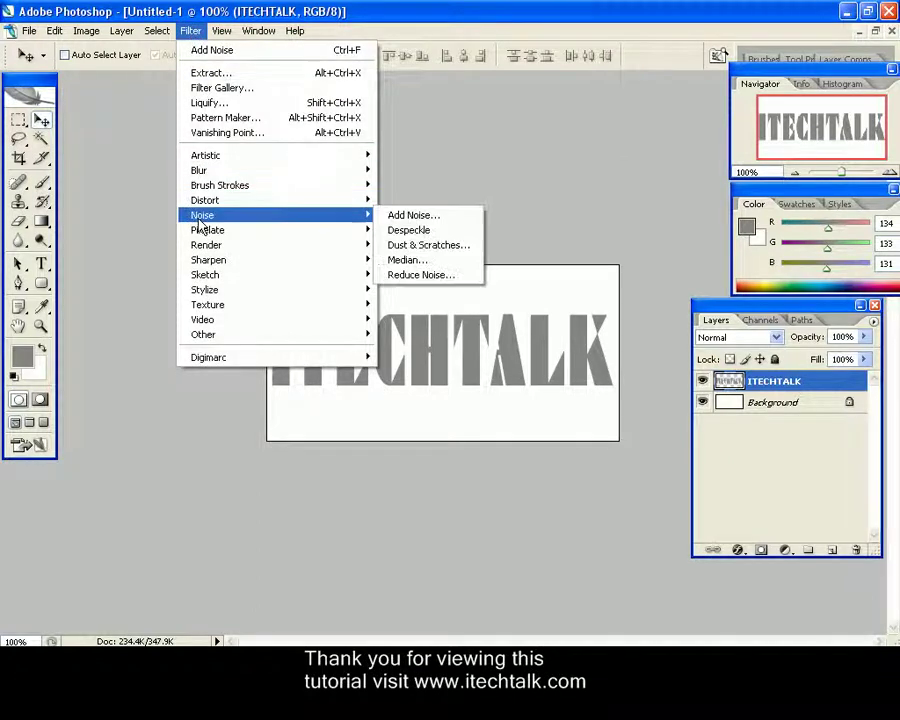
pyautogui.click(422, 222)
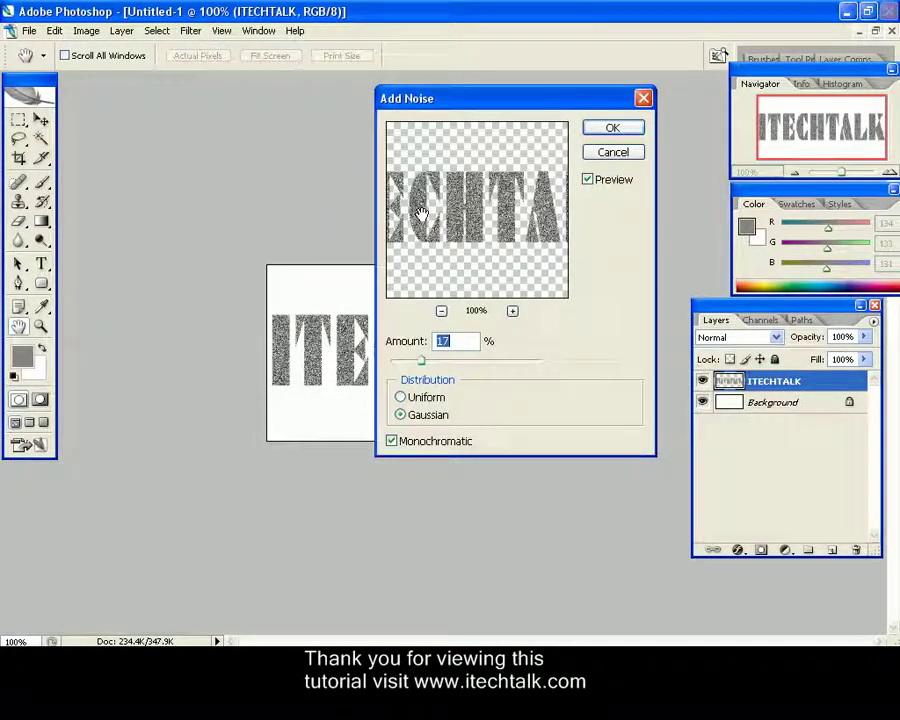
pyautogui.click(478, 342)
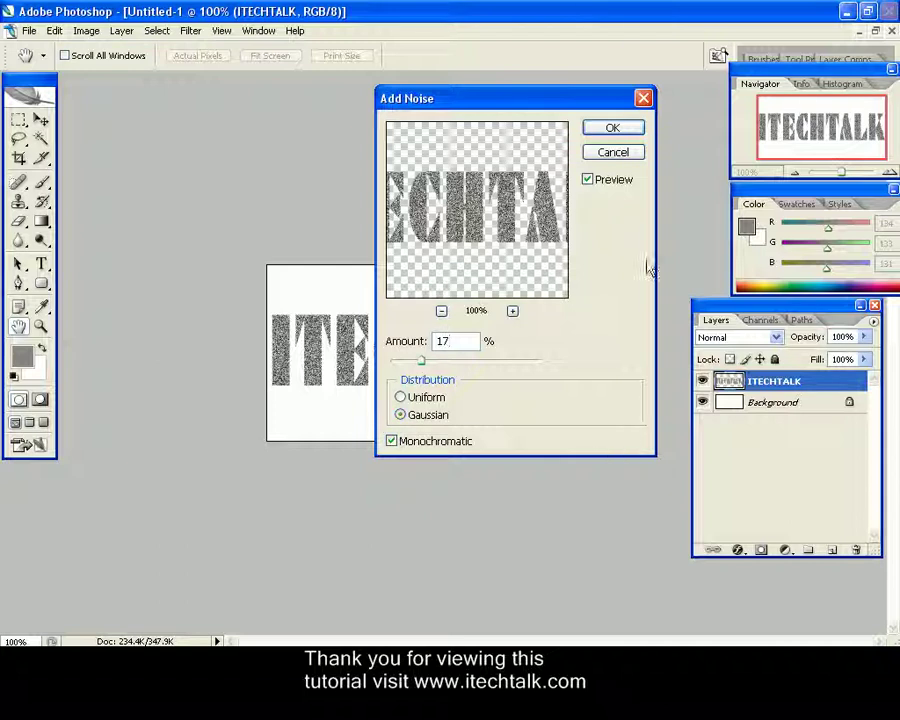
pyautogui.click(622, 132)
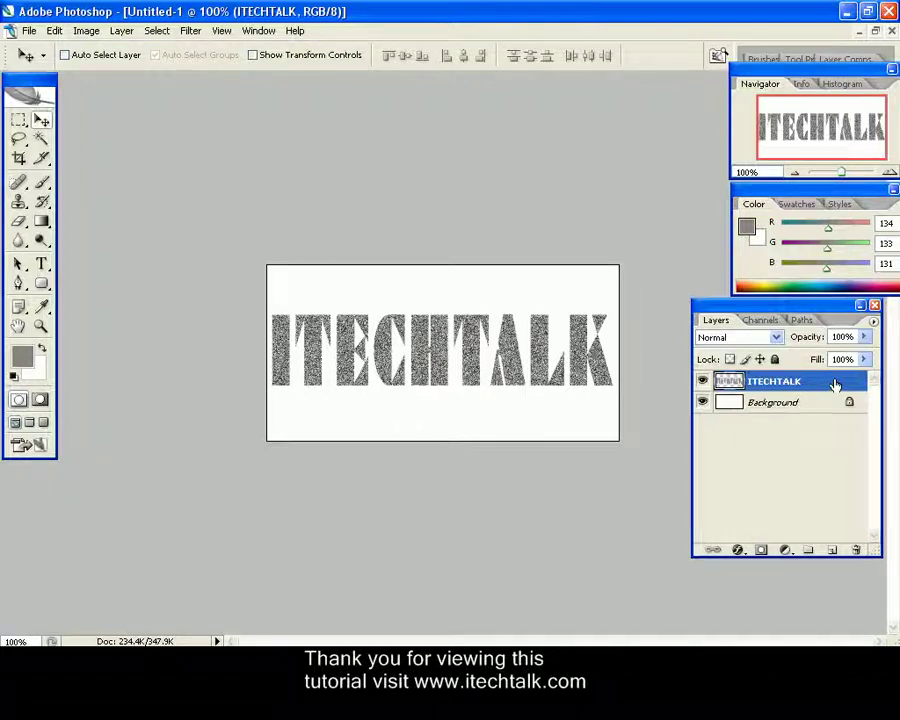
# - In ITECHTALK's layer style, enable Bevel and Emboss: Chisel Hard, depth 405, size 7
pyautogui.doubleClick(836, 382)
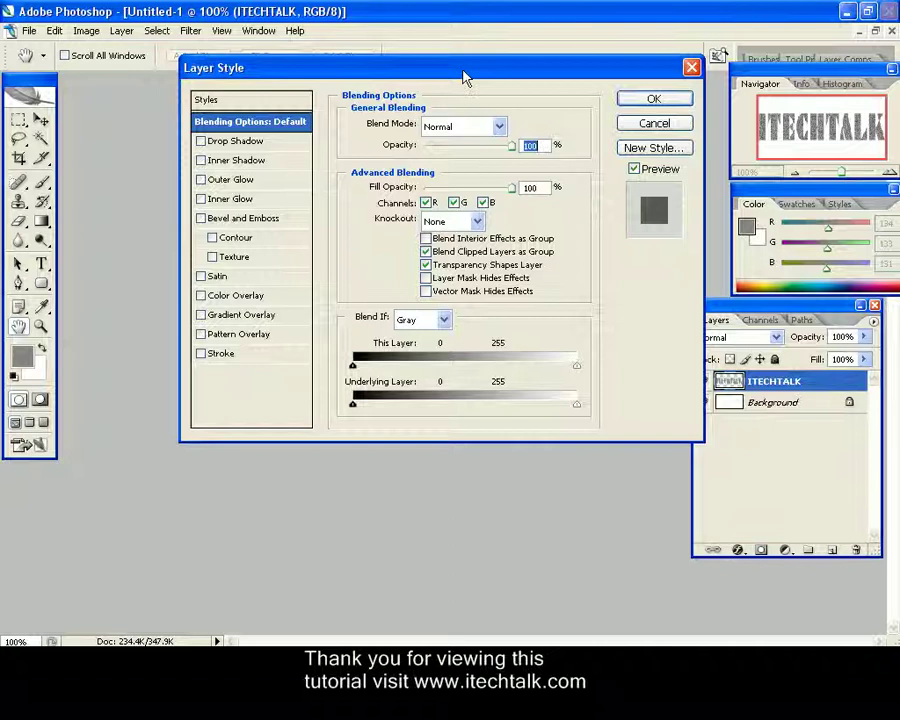
pyautogui.moveTo(464, 74); pyautogui.dragTo(466, 189)
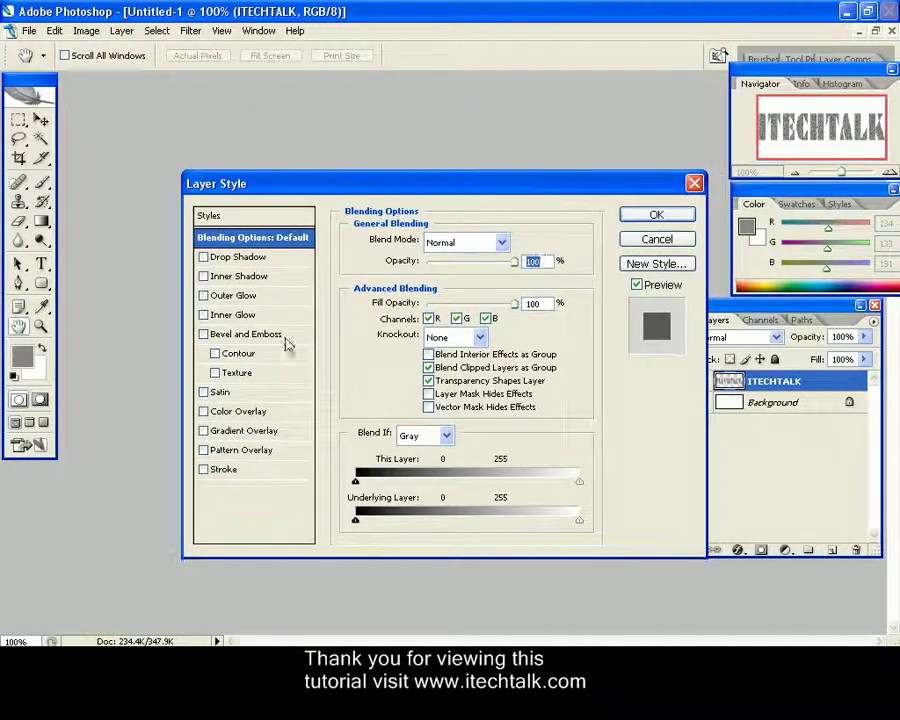
pyautogui.click(205, 334)
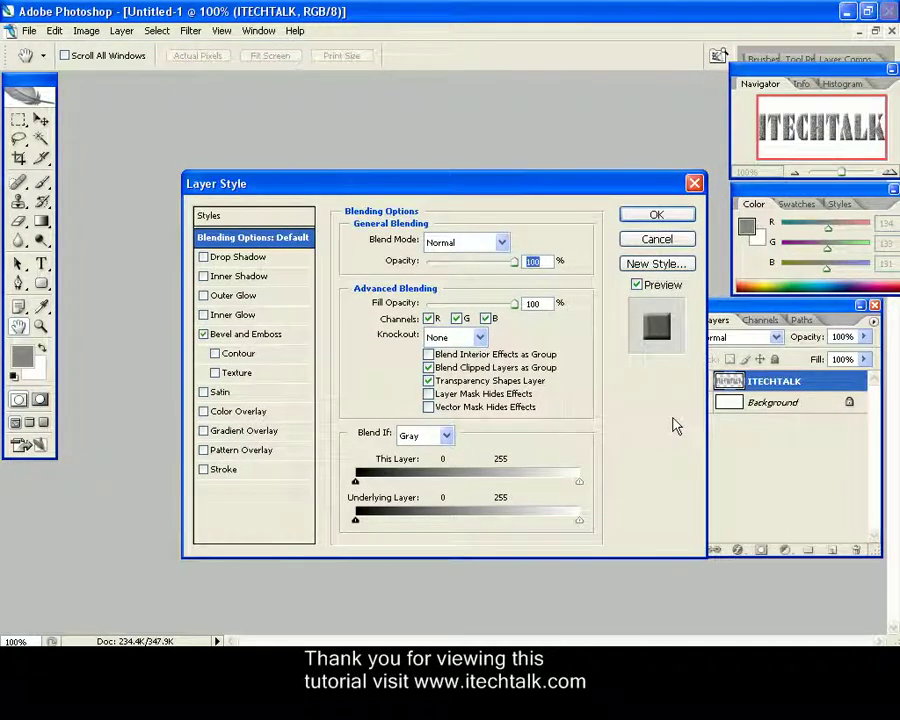
pyautogui.click(255, 334)
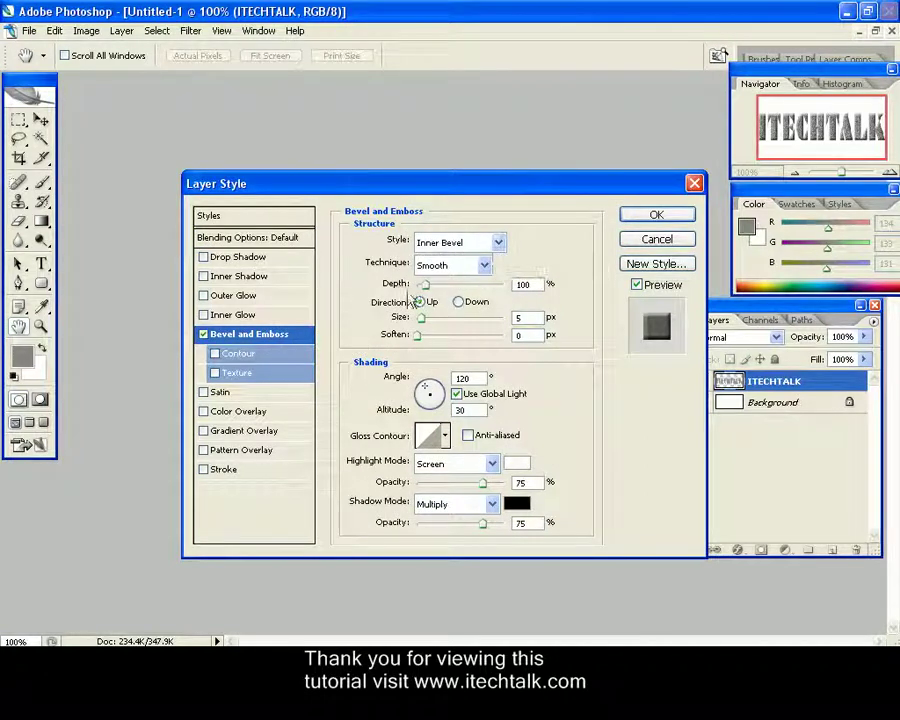
pyautogui.click(484, 266)
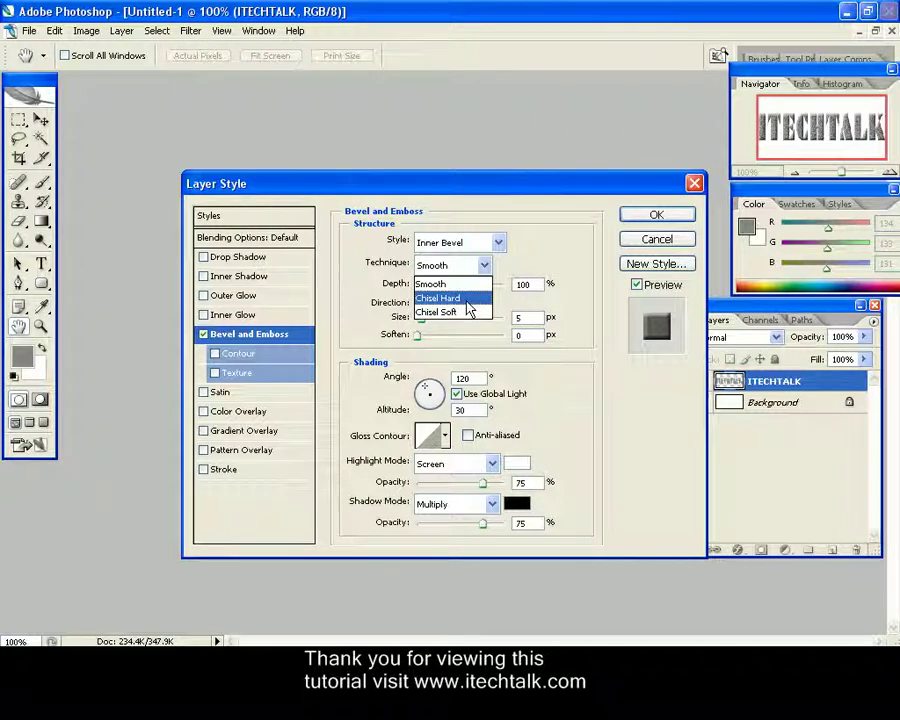
pyautogui.click(464, 300)
pyautogui.press('Tab')
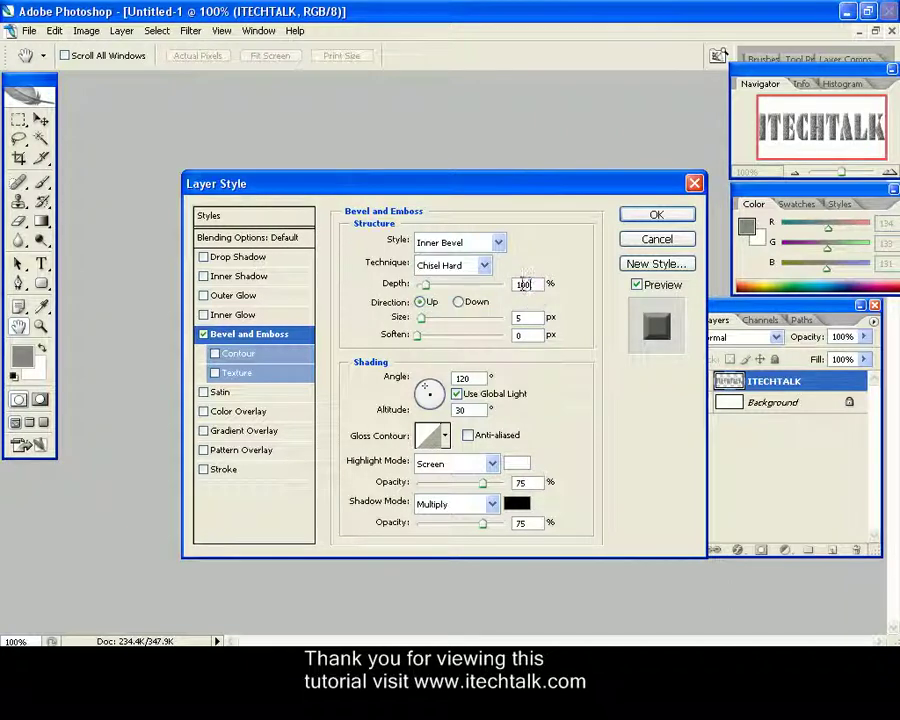
pyautogui.write('405')
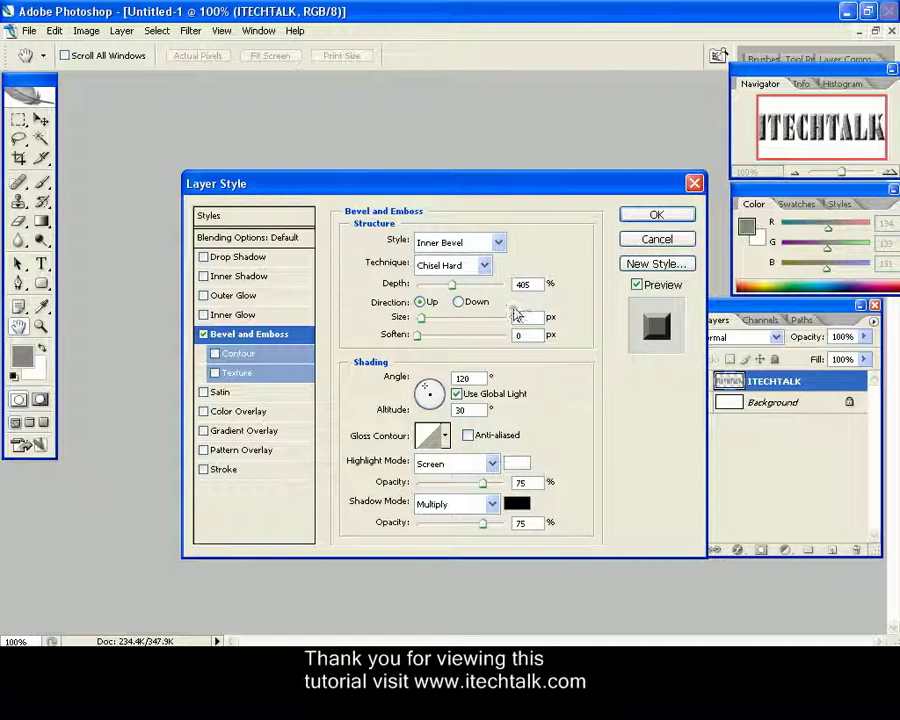
pyautogui.press('Tab')
pyautogui.write('7')
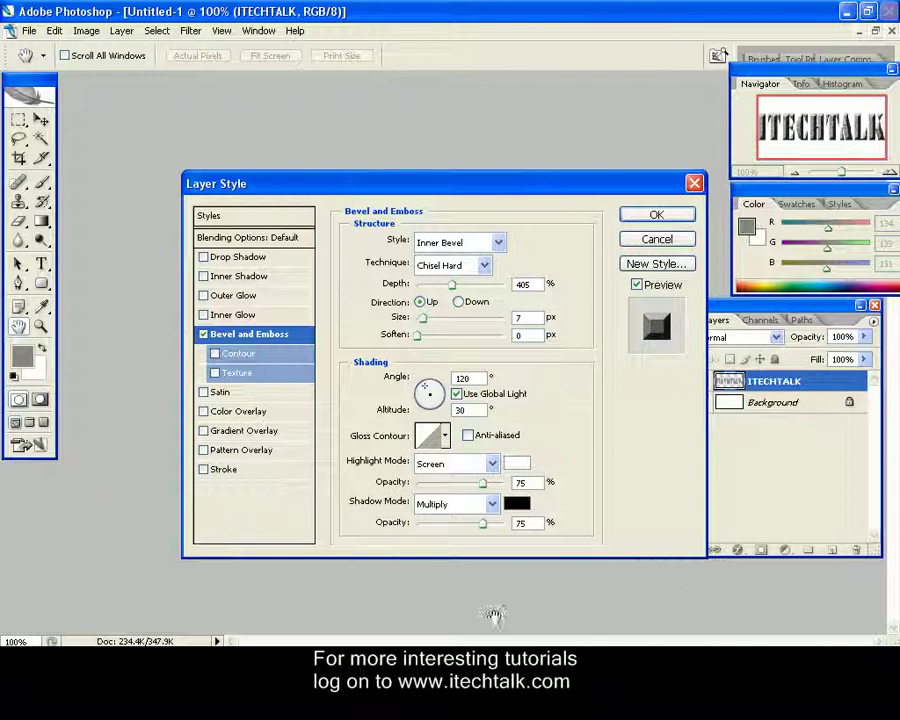
pyautogui.click(666, 218)
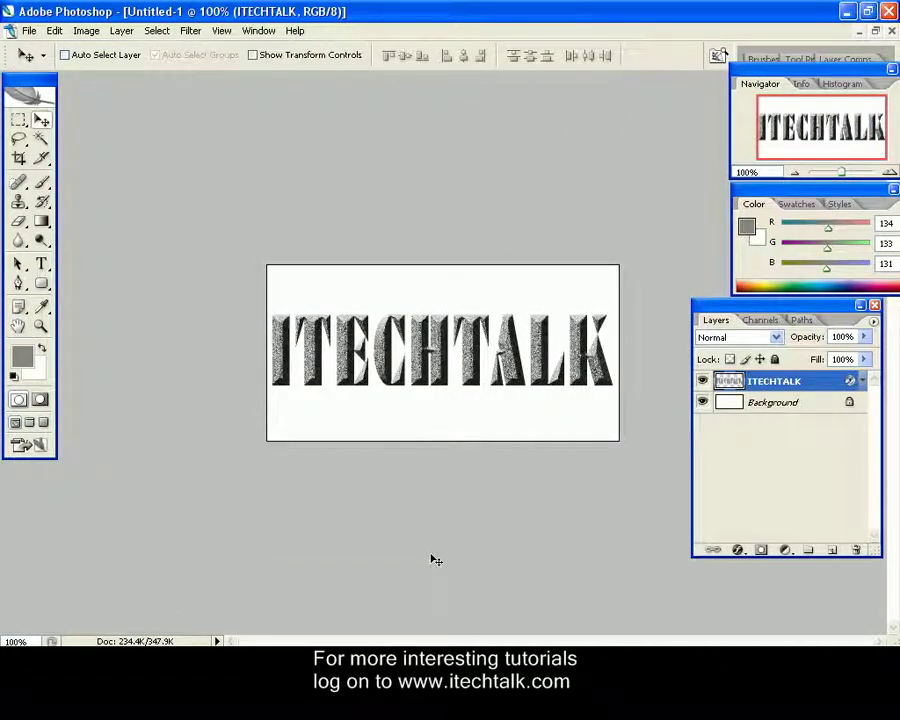
# - Turn on the Texture option under Bevel and Emboss for ITECHTALK
pyautogui.doubleClick(822, 383)
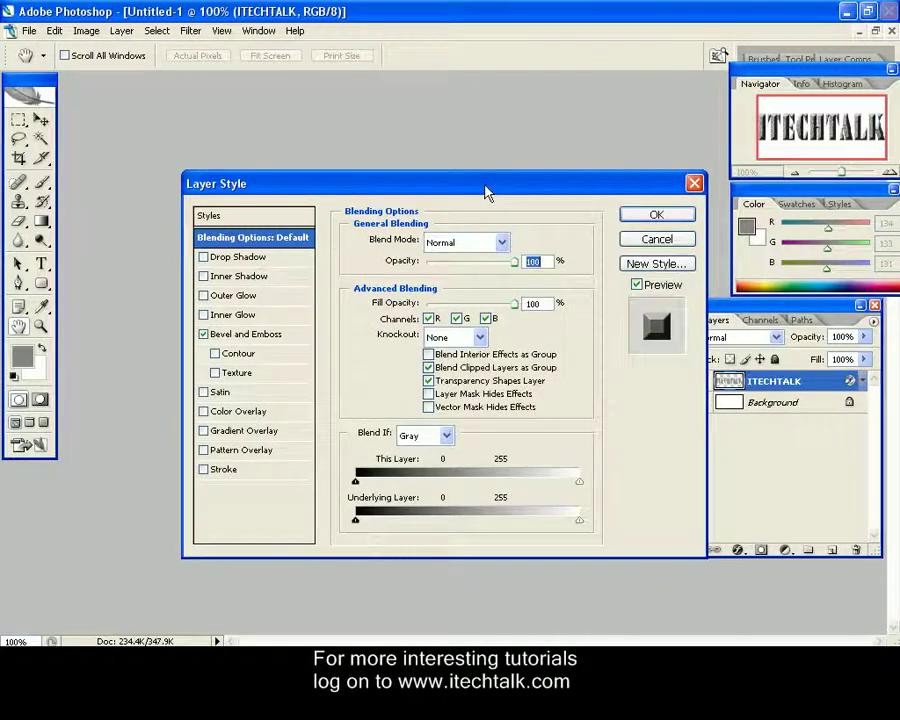
pyautogui.moveTo(484, 188); pyautogui.dragTo(485, 140)
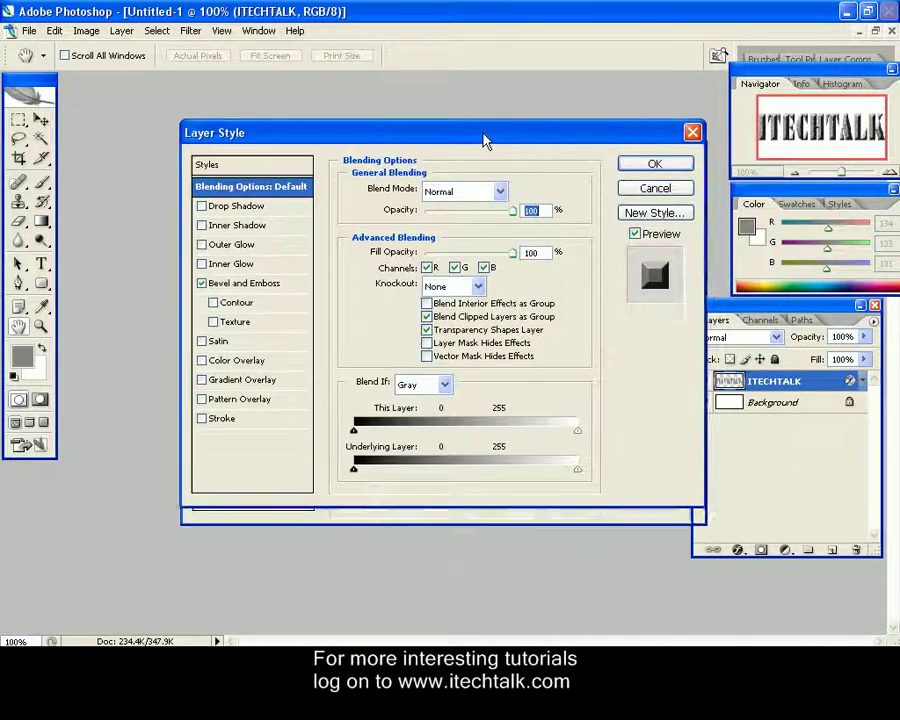
pyautogui.click(228, 324)
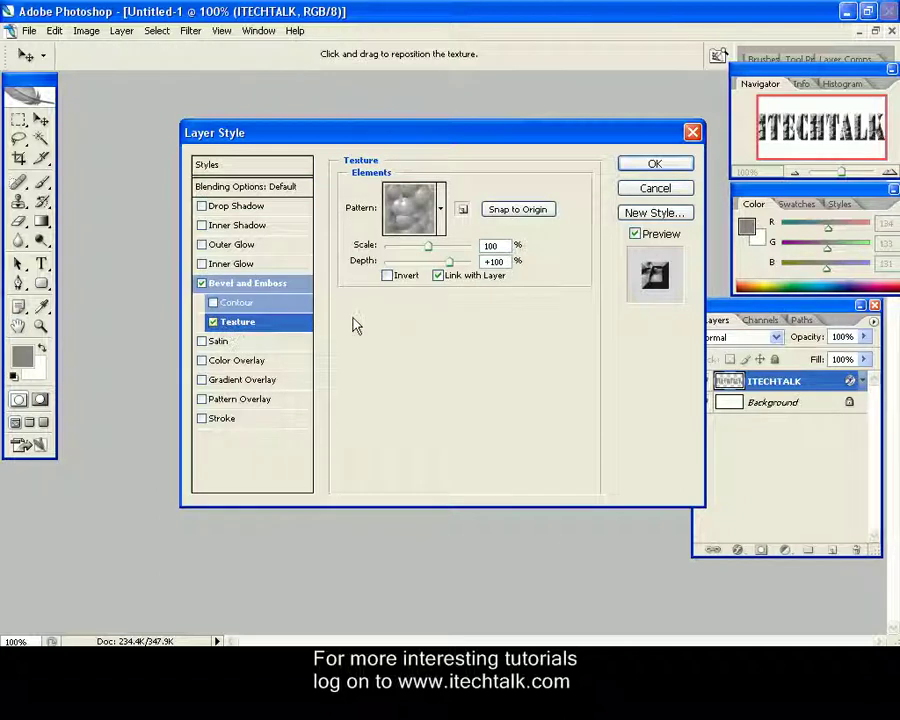
pyautogui.click(655, 164)
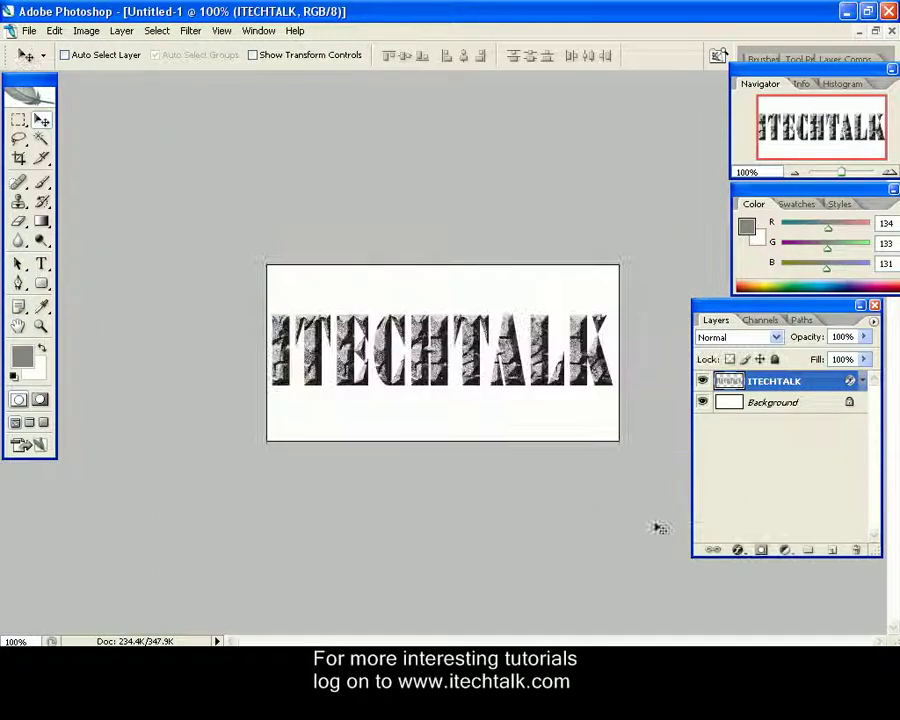
# - Add a default Drop Shadow to the ITECHTALK layer
pyautogui.doubleClick(845, 381)
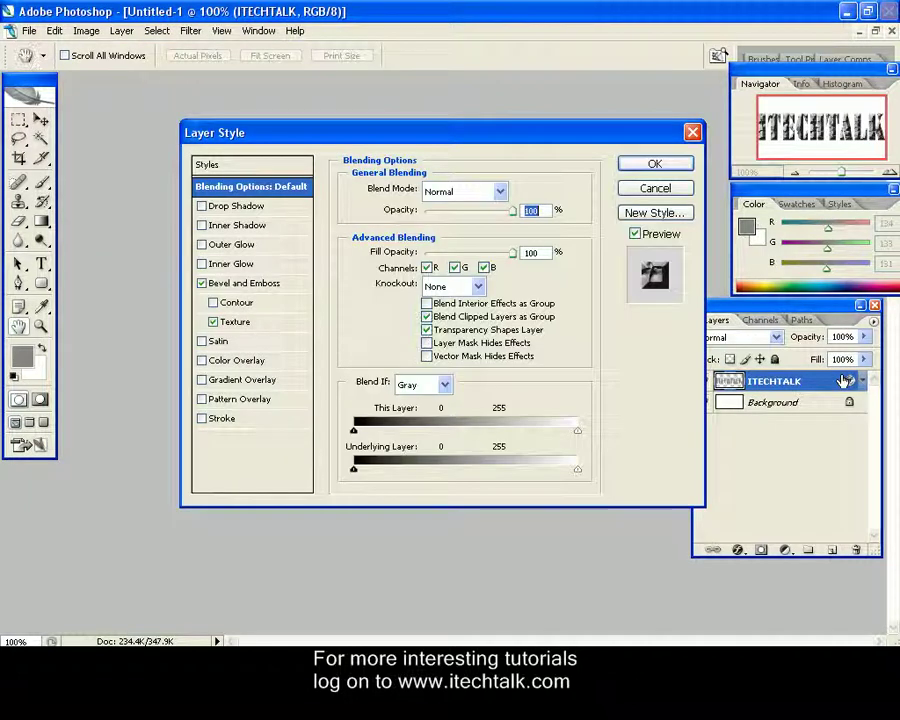
pyautogui.click(202, 206)
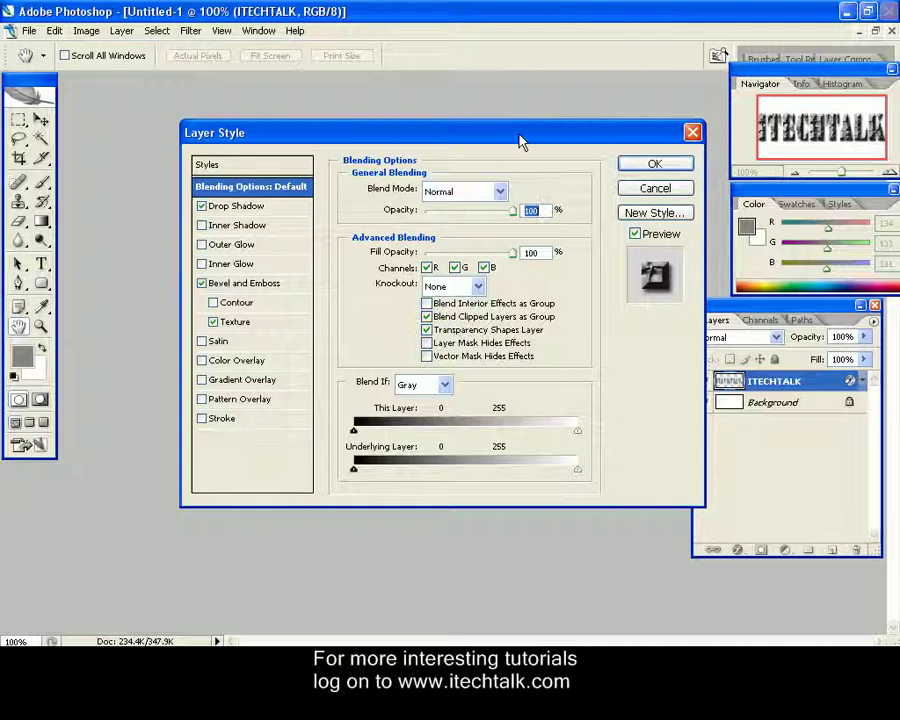
pyautogui.moveTo(520, 142); pyautogui.dragTo(508, 195)
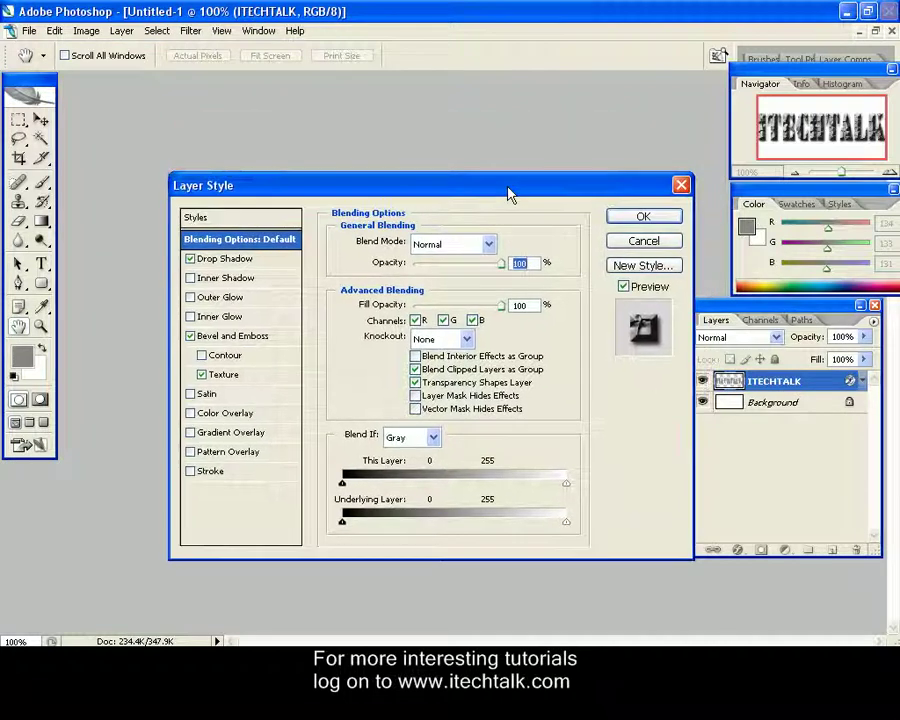
pyautogui.click(632, 218)
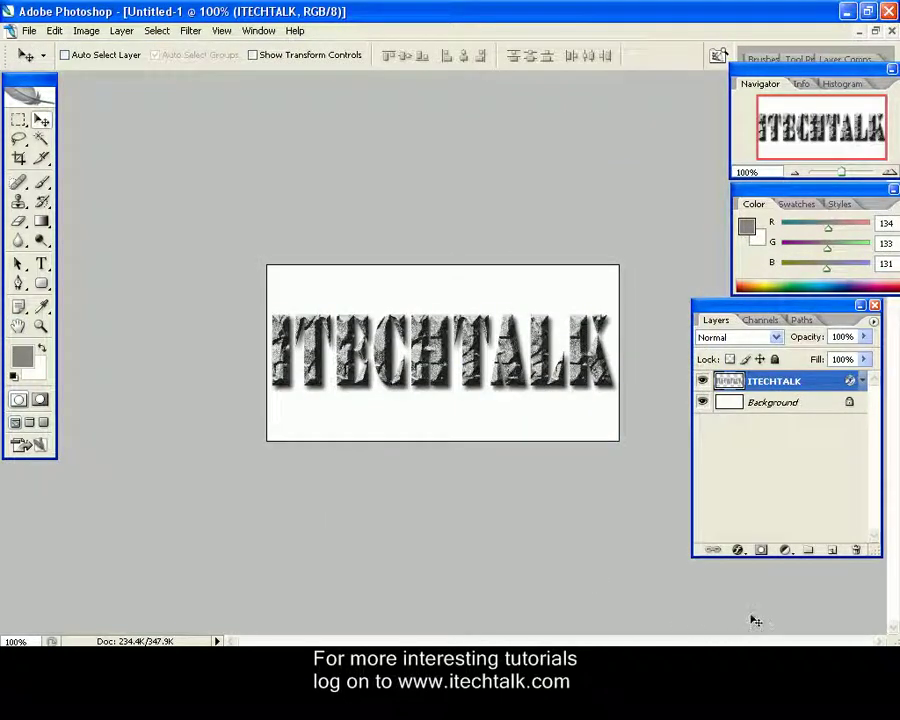